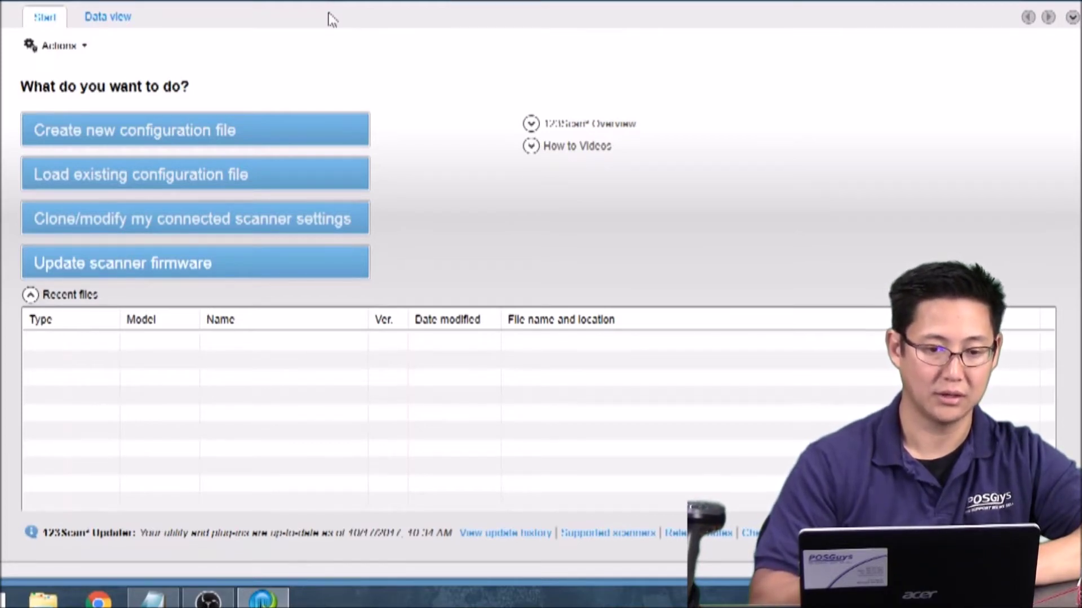
Go to the Data view and select the CR8178 scanner from the connected list
click(113, 16)
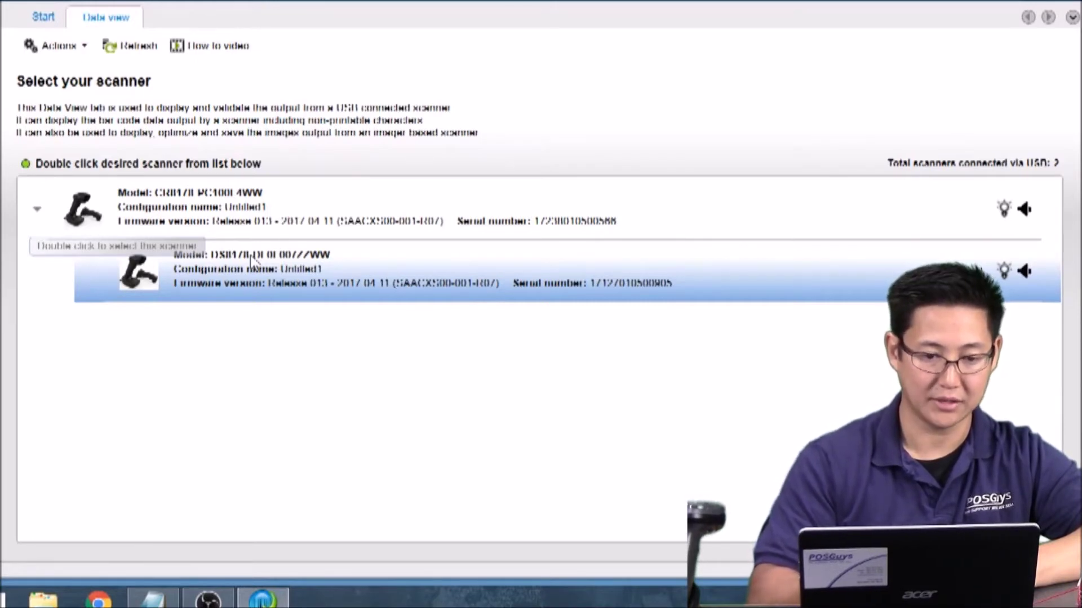
click(174, 196)
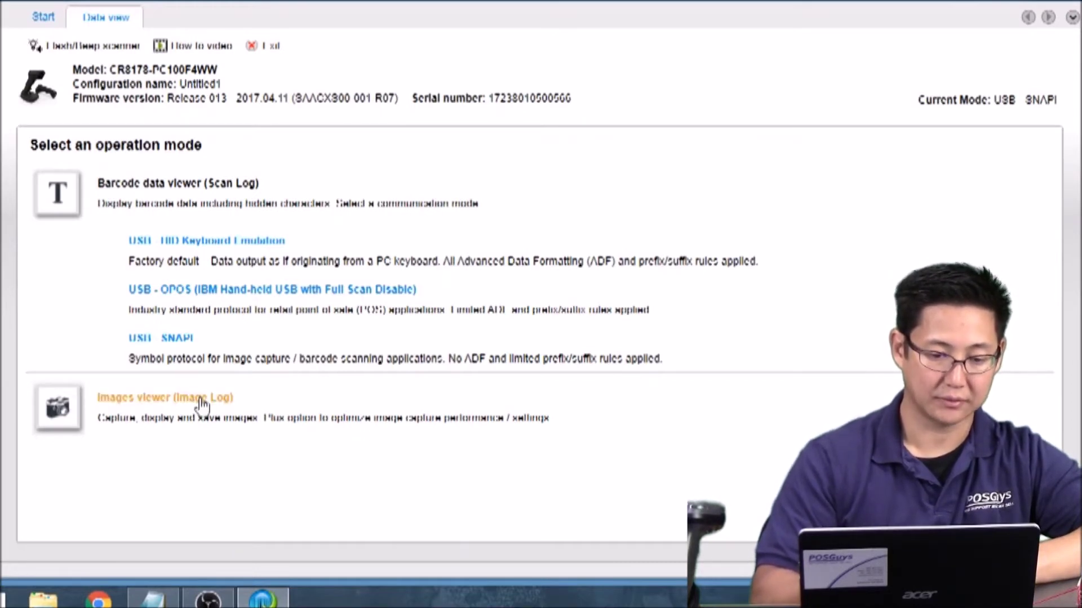
Open the CR8178's Images viewer (Image Log) mode
click(146, 401)
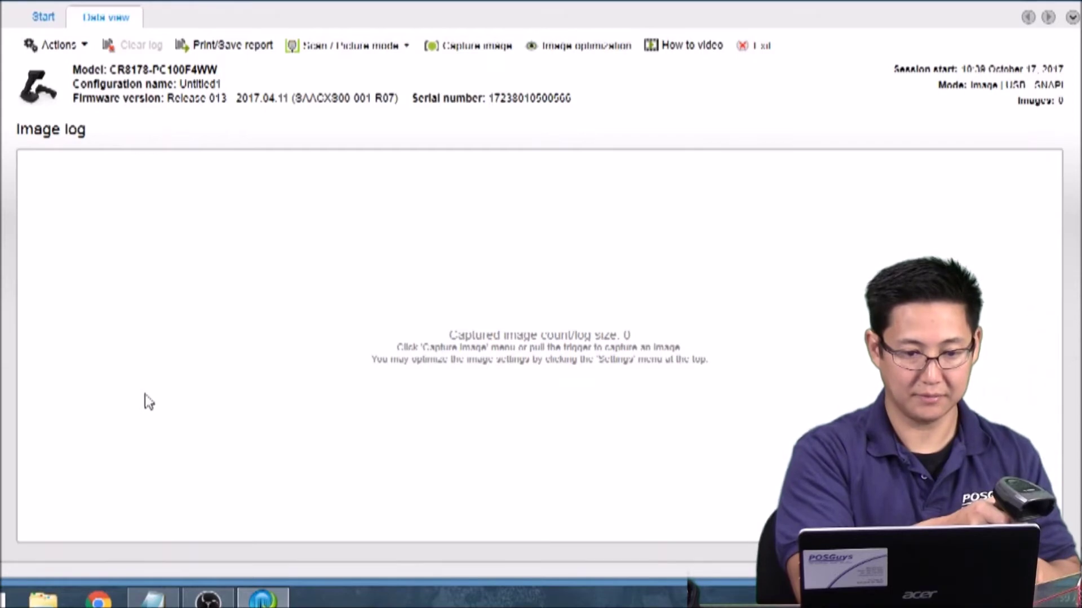
Capture two grayscale images of the statue and start saving the second one
click(471, 50)
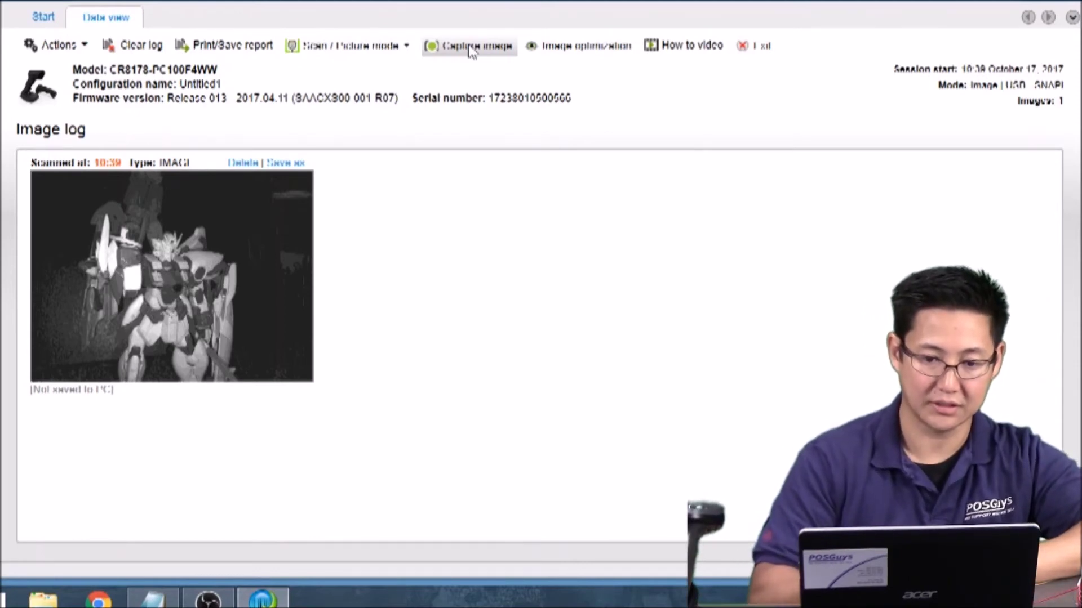
click(473, 49)
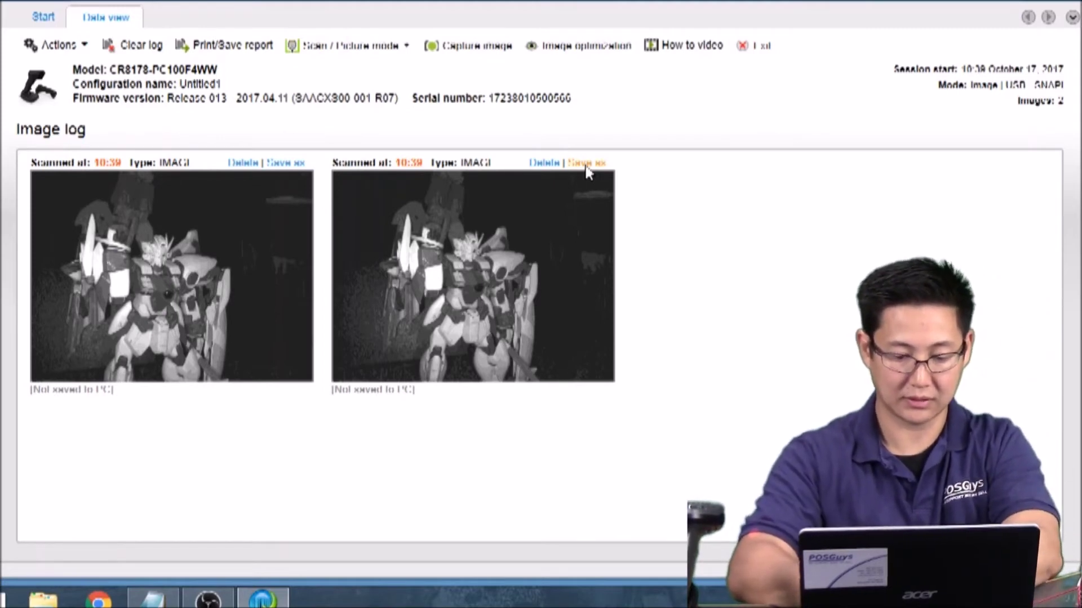
click(586, 163)
text(statu)
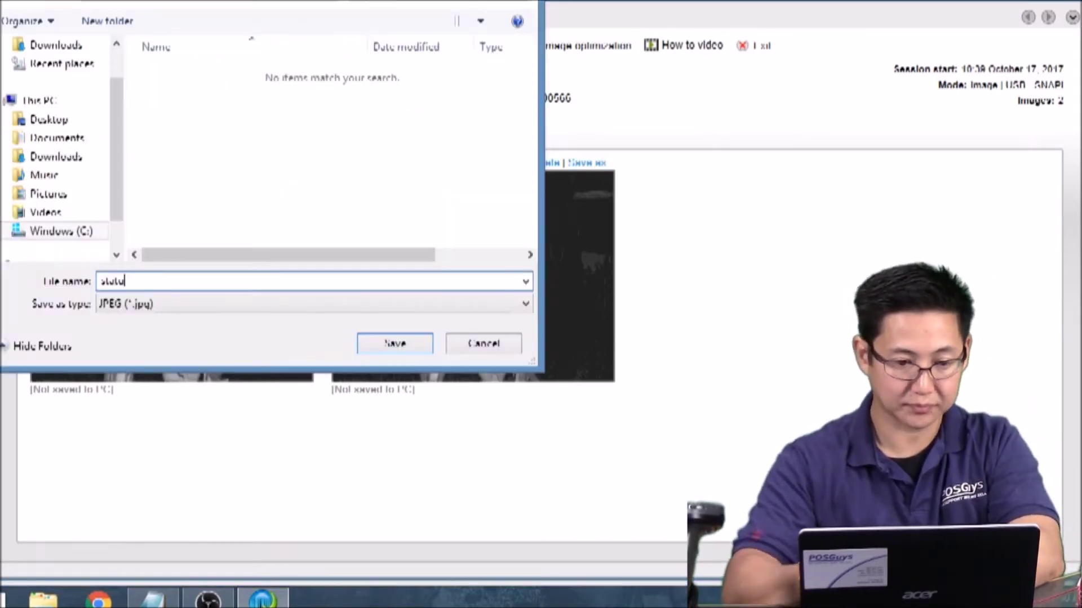
Save the image as 'statue' JPEG in Pictures and return to the image log
text(e)
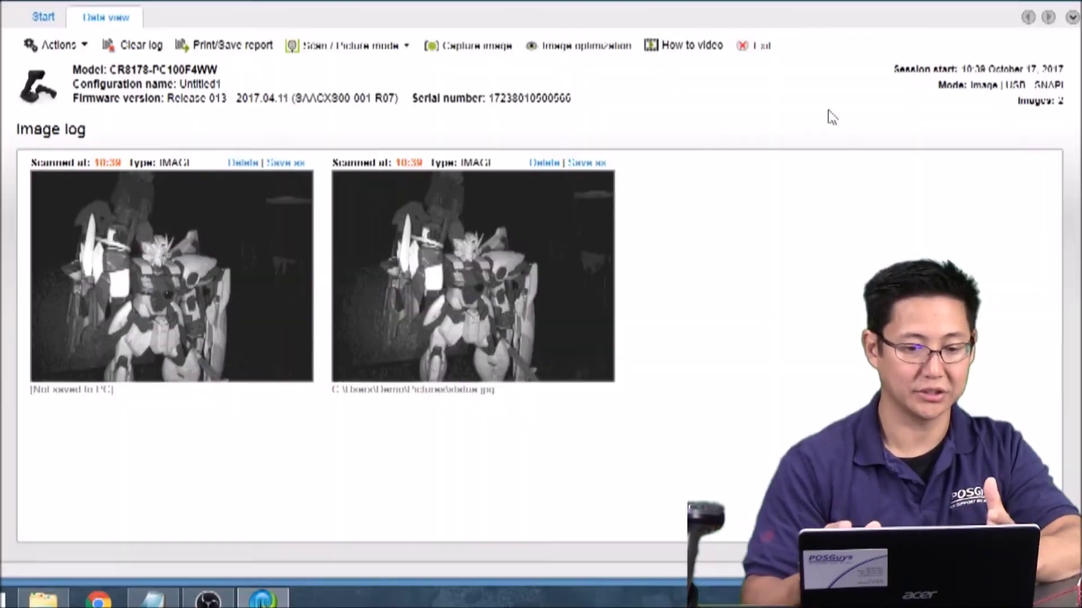
key(Escape)
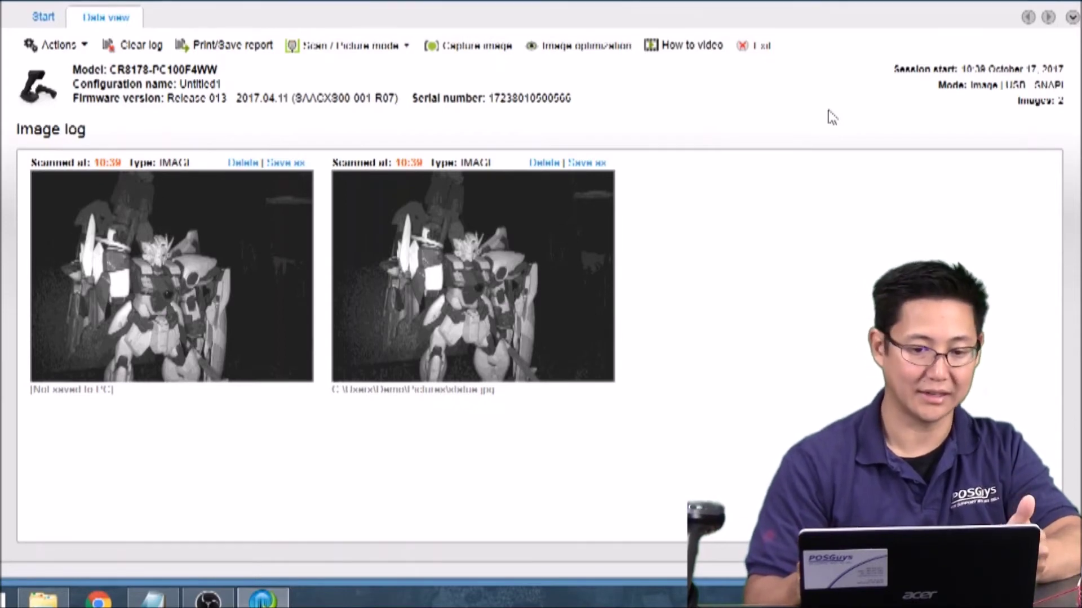